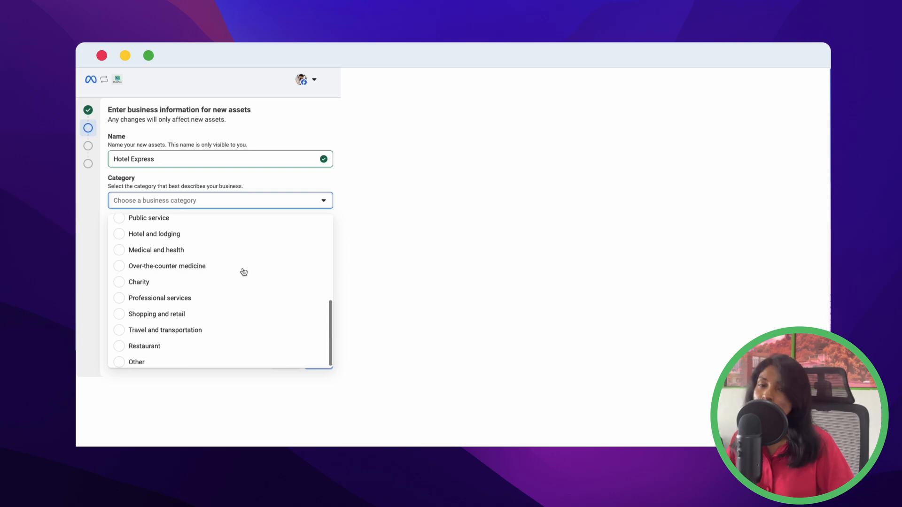
# Set the business category to Travel and transportation and choose to add a new number for WhatsApp
pyautogui.click(213, 332)
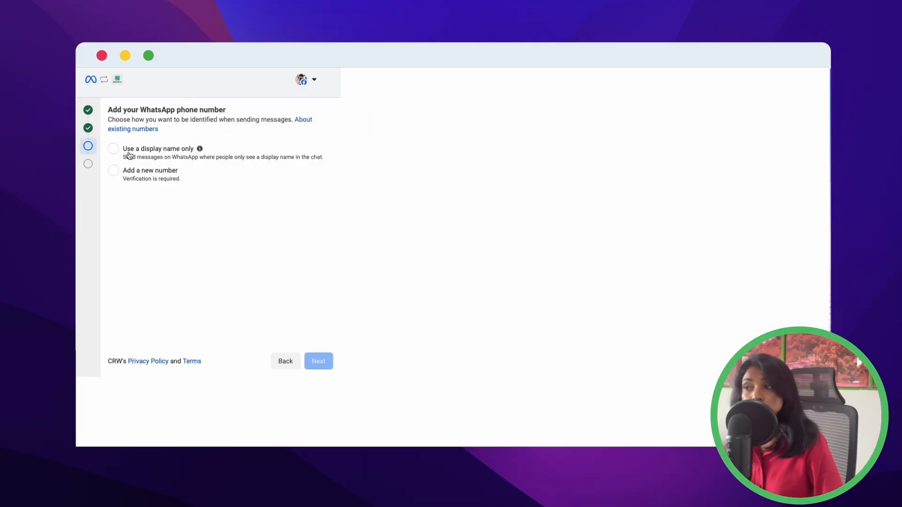
pyautogui.moveTo(199, 149)
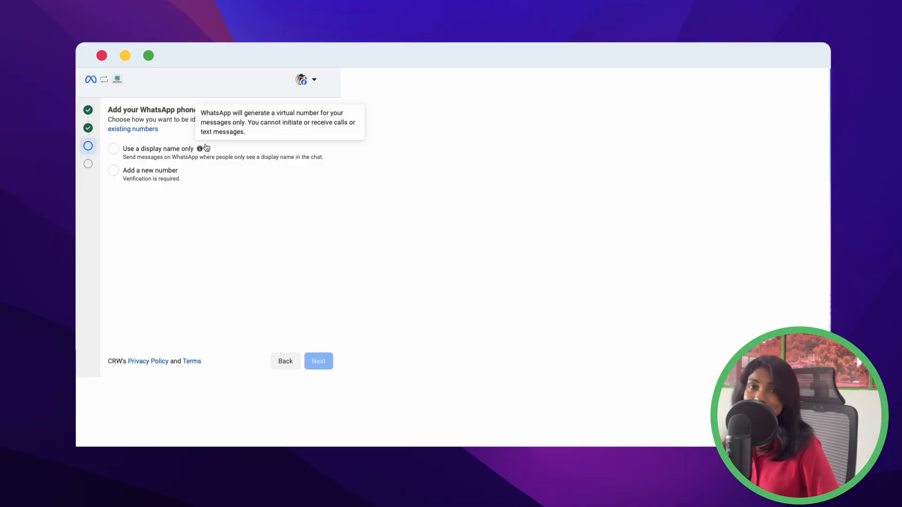
pyautogui.click(203, 150)
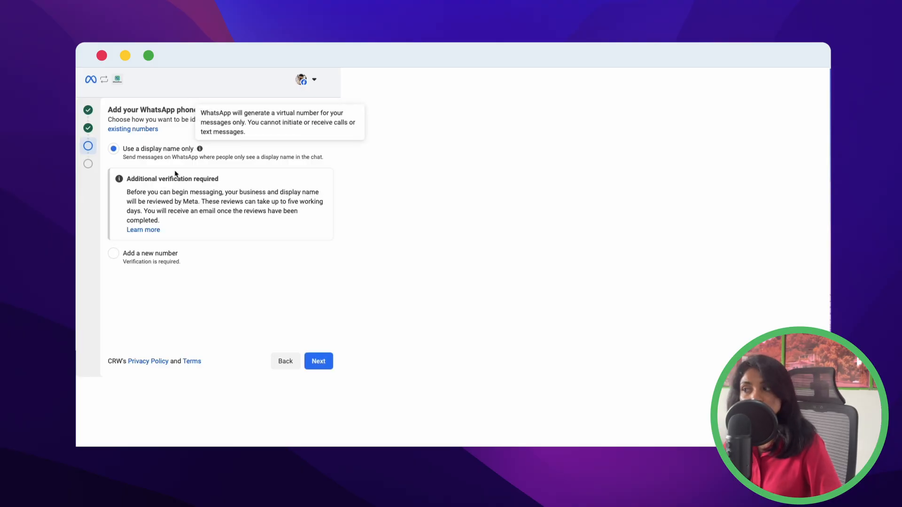
pyautogui.click(115, 255)
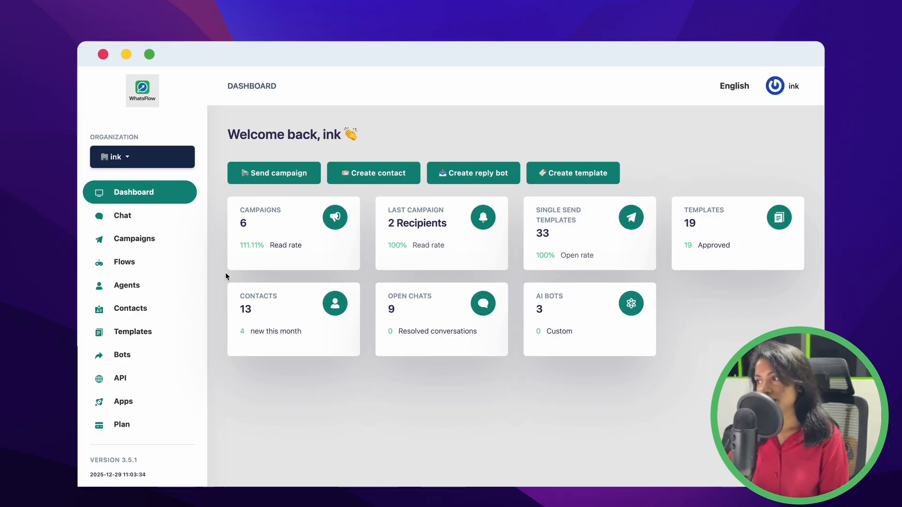
# Open the message templates list in WhatsFlow and start creating a new template
pyautogui.click(139, 333)
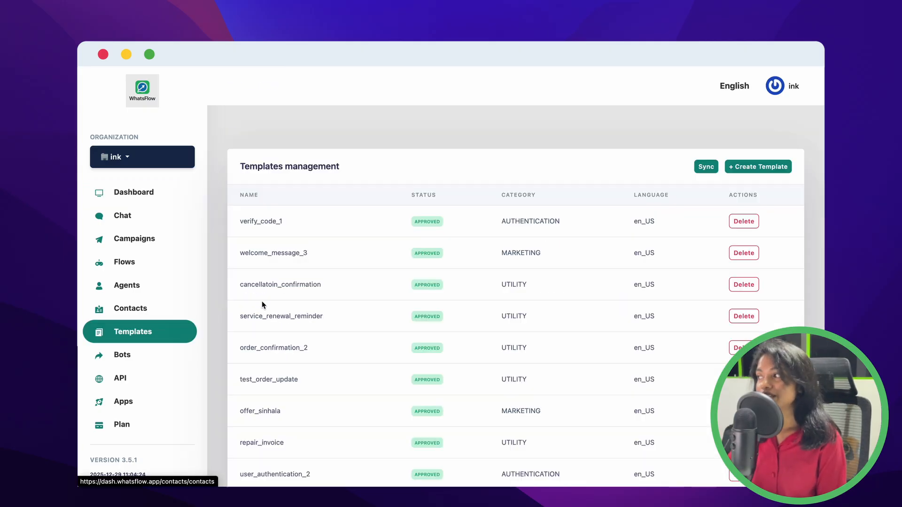
pyautogui.scroll(-2, 262, 305)
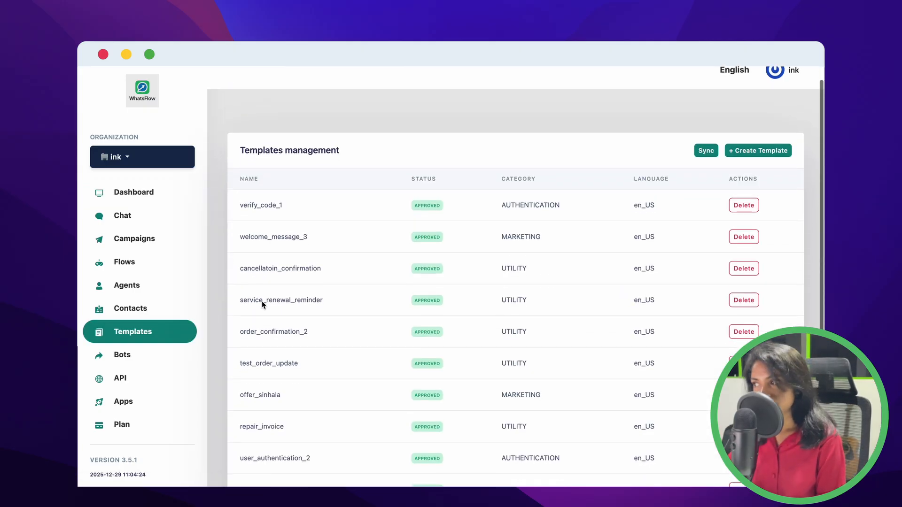
pyautogui.scroll(2, 263, 305)
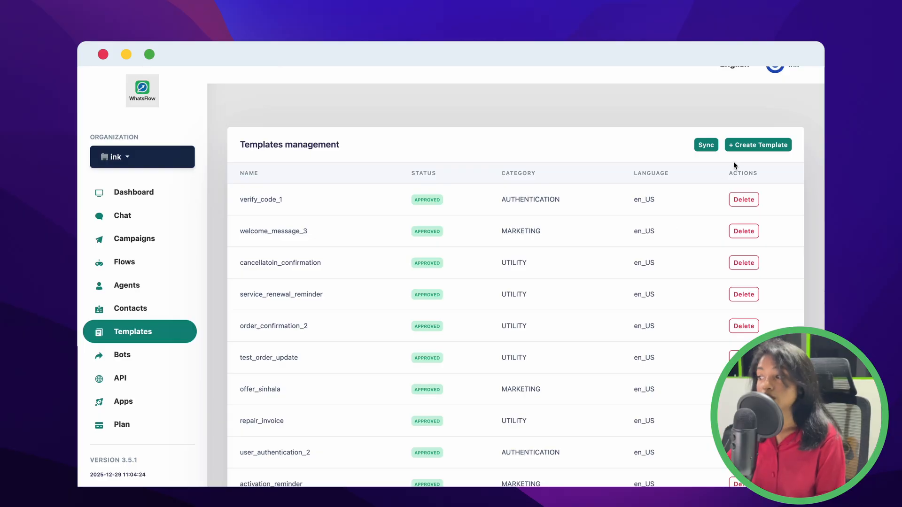
pyautogui.click(741, 146)
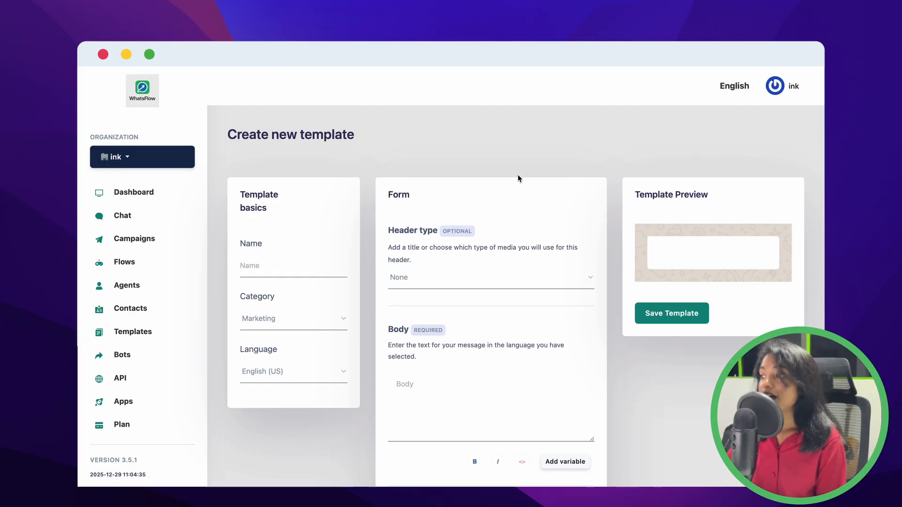
# Name the template refund_issued, with category Utility and language English (US)
pyautogui.click(310, 267)
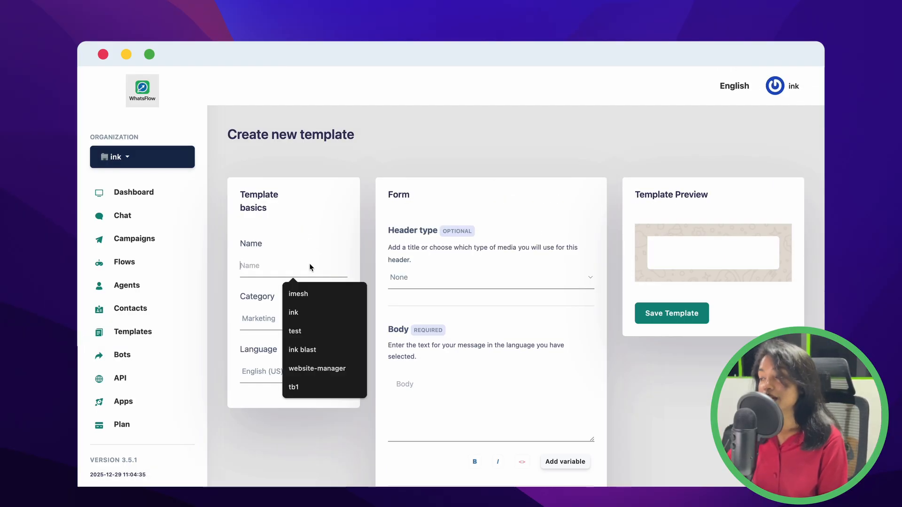
pyautogui.write('refund')
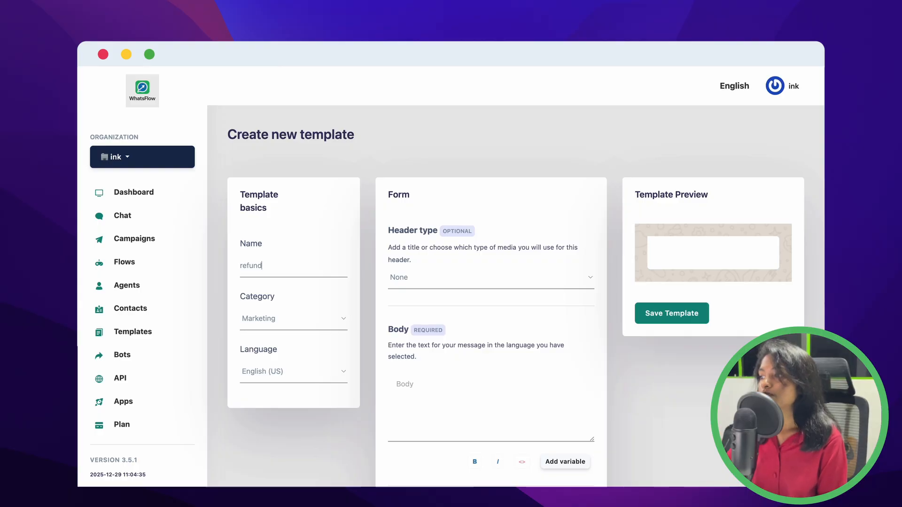
pyautogui.write('_issued')
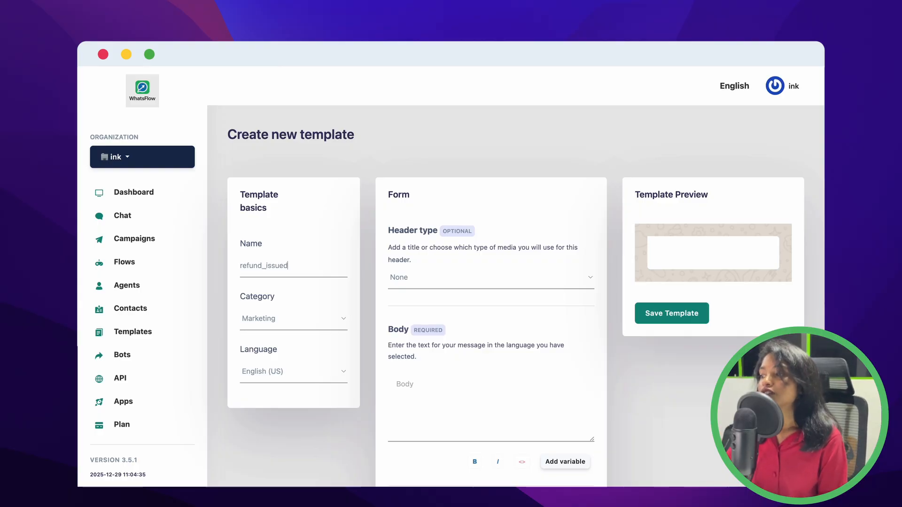
pyautogui.click(288, 314)
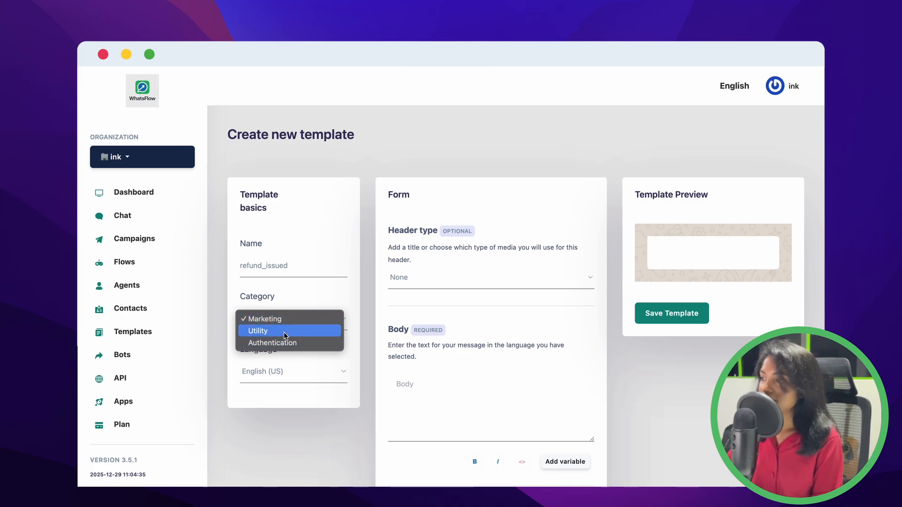
pyautogui.click(284, 332)
pyautogui.click(284, 370)
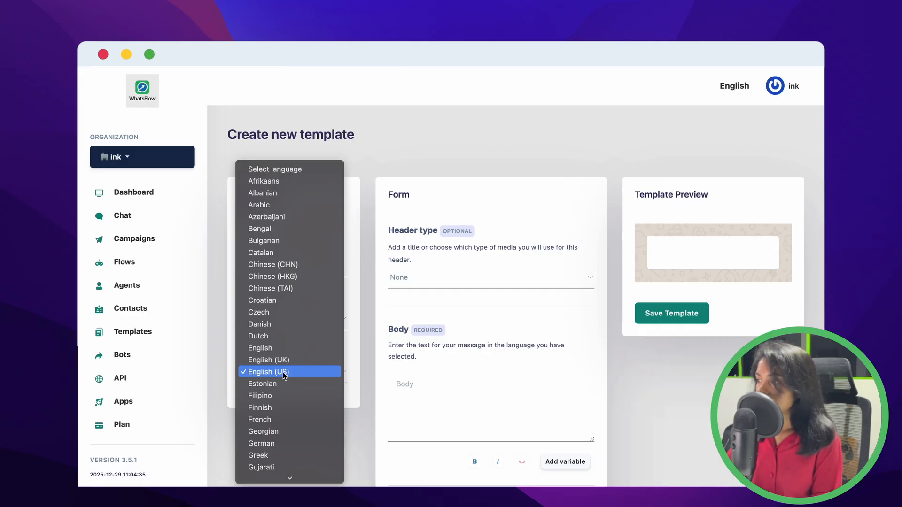
pyautogui.click(284, 373)
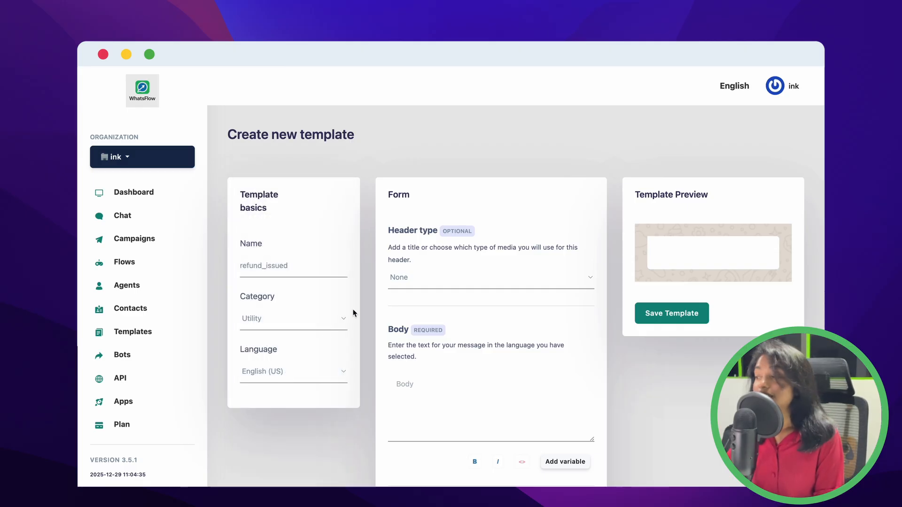
# Keep the header type None and enter the body "Hi {{1}} 👋, We received your return {{2}} and have processed your refund 💳."
pyautogui.click(399, 285)
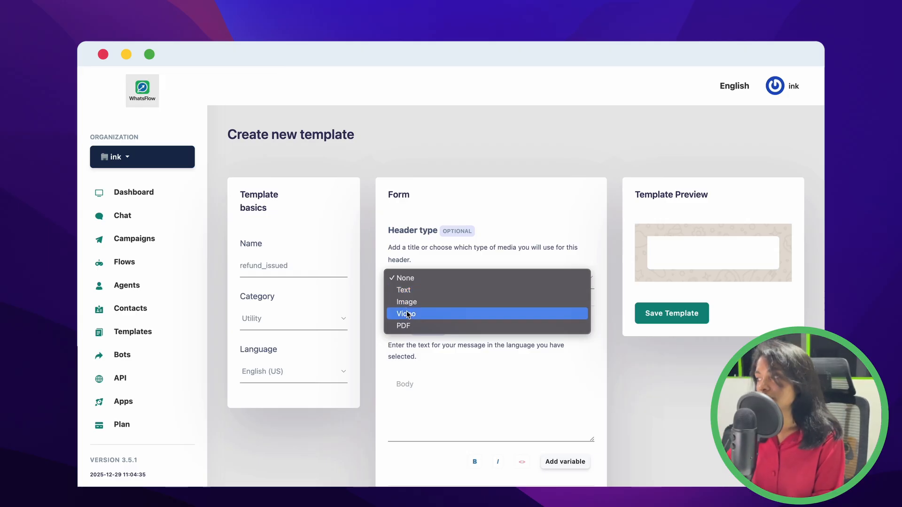
pyautogui.click(411, 280)
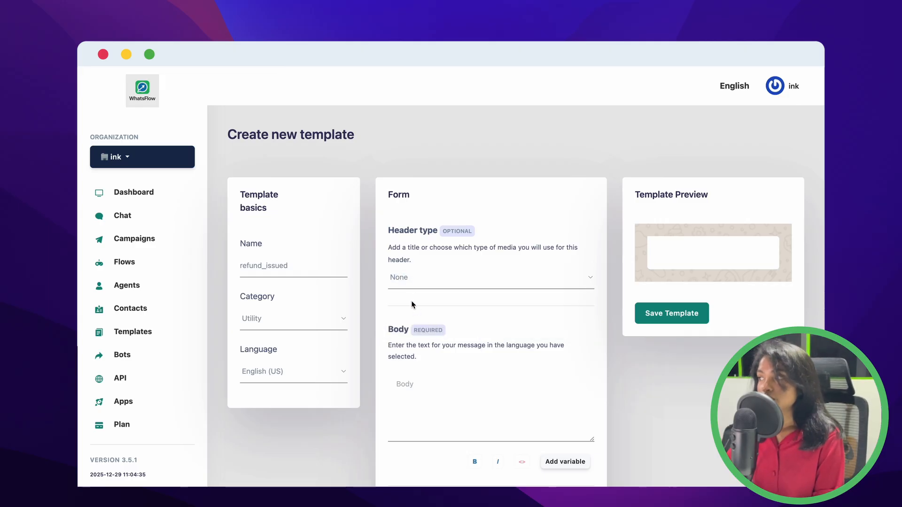
pyautogui.click(416, 383)
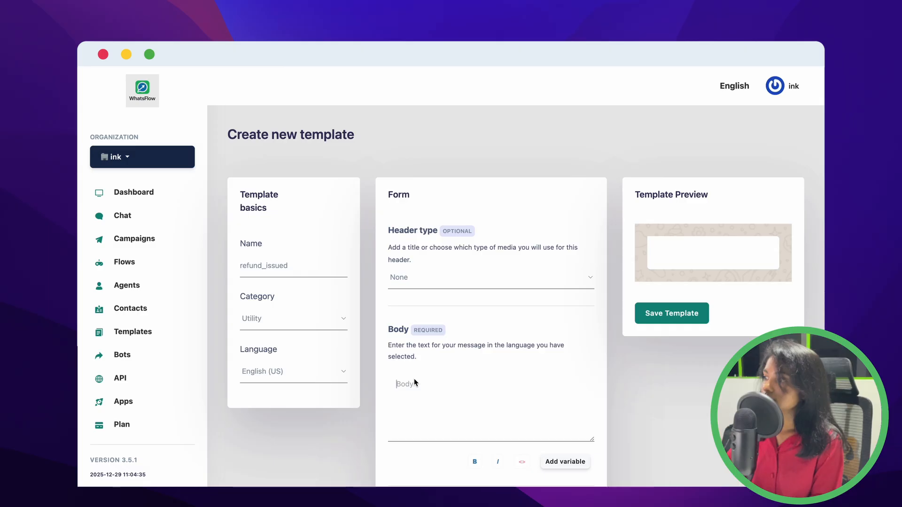
pyautogui.write('Hi {{1}} 👋, We received your return {{2}} and have processed your refund 💳.')
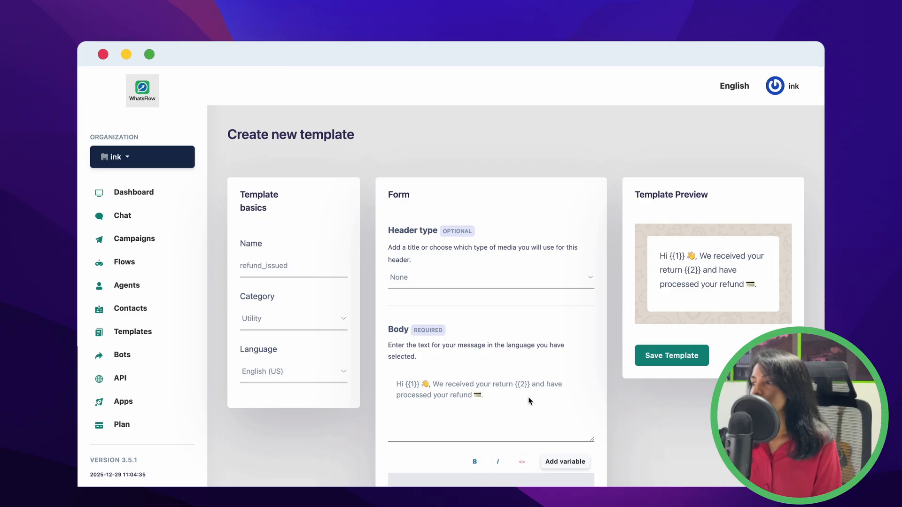
# Fill in the body samples with a customer's first name for variable {{1}} and a return number for variable {{2}}
pyautogui.scroll(-1, 529, 401)
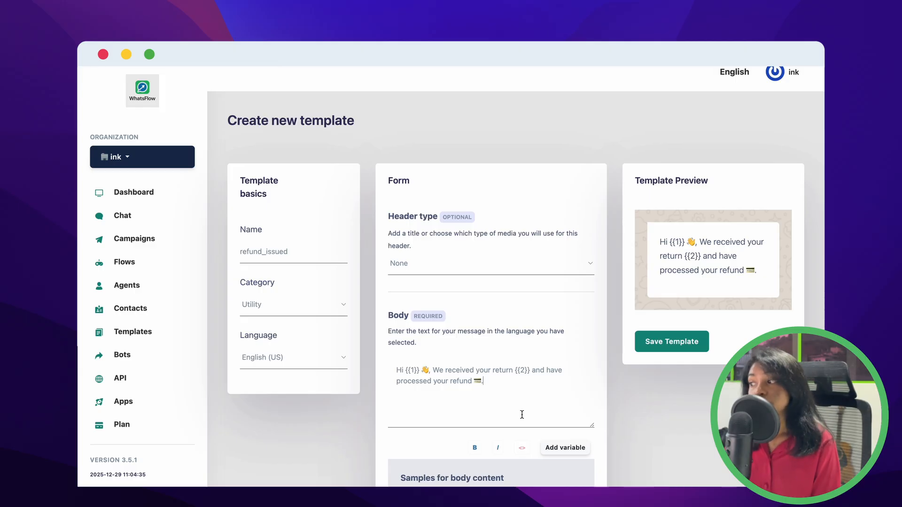
pyautogui.scroll(-3, 522, 414)
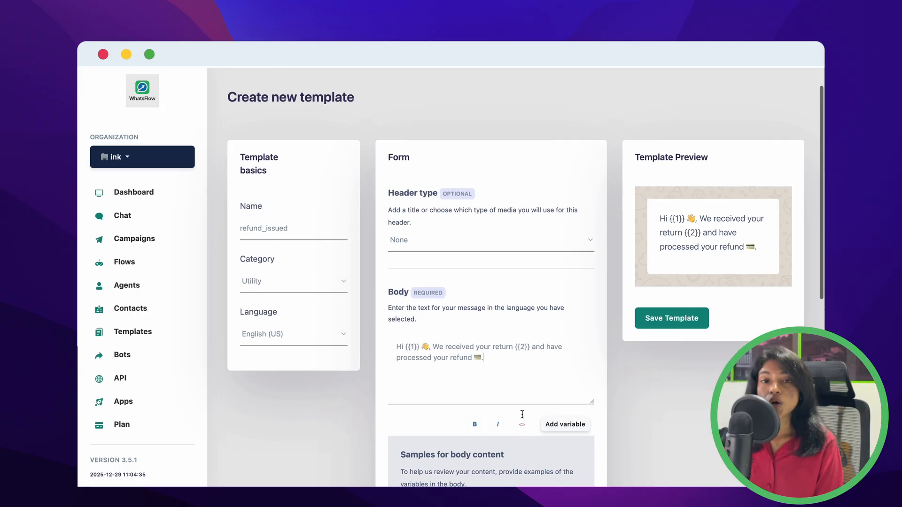
pyautogui.scroll(-2, 522, 414)
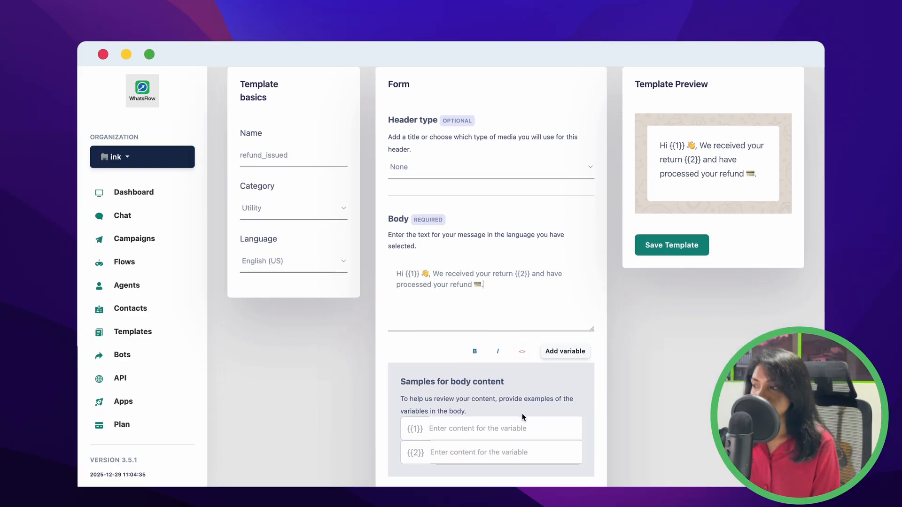
pyautogui.click(507, 428)
pyautogui.write('j')
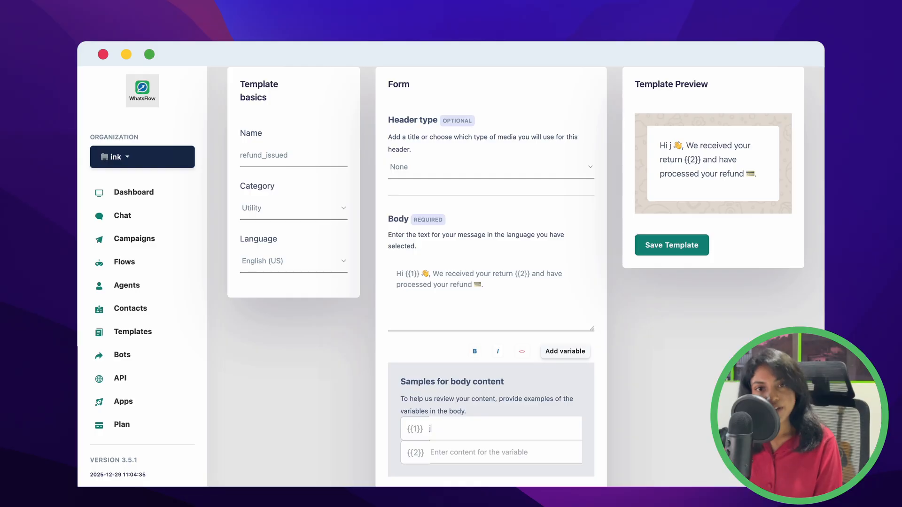
pyautogui.press('BackSpace')
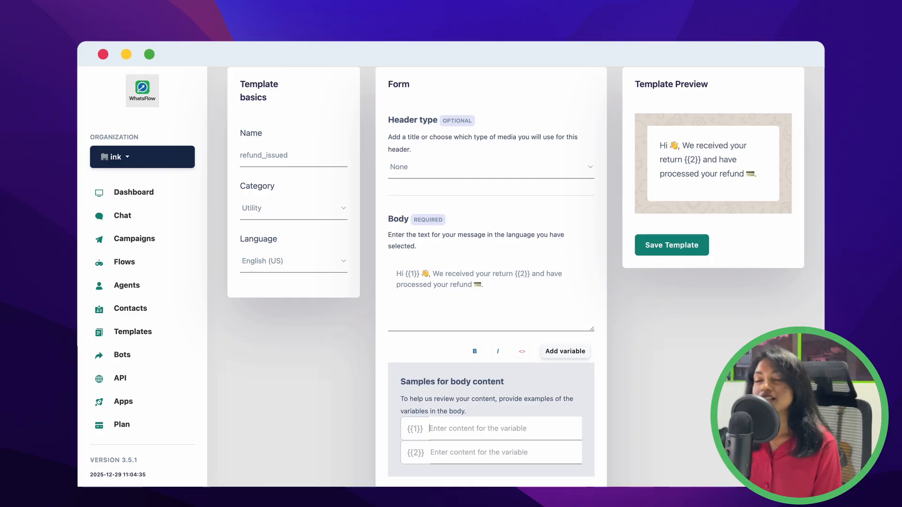
pyautogui.write('john')
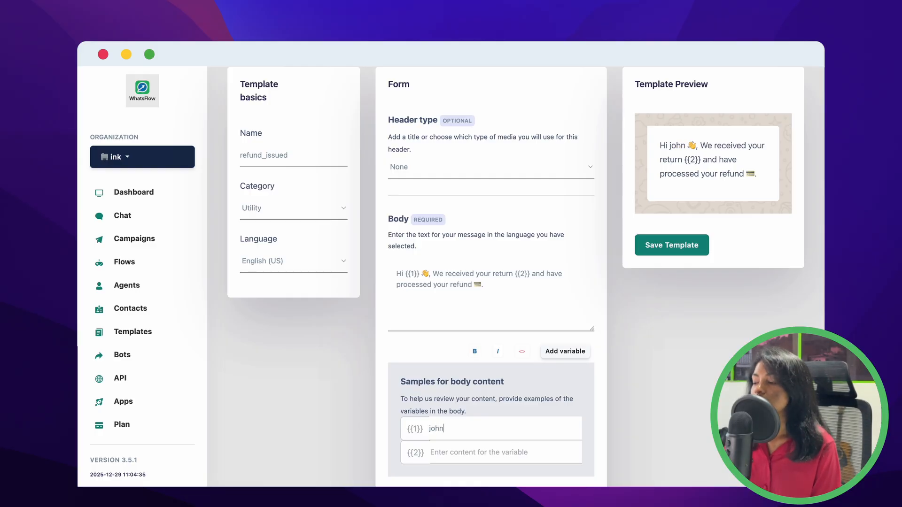
pyautogui.click(502, 448)
pyautogui.write('N')
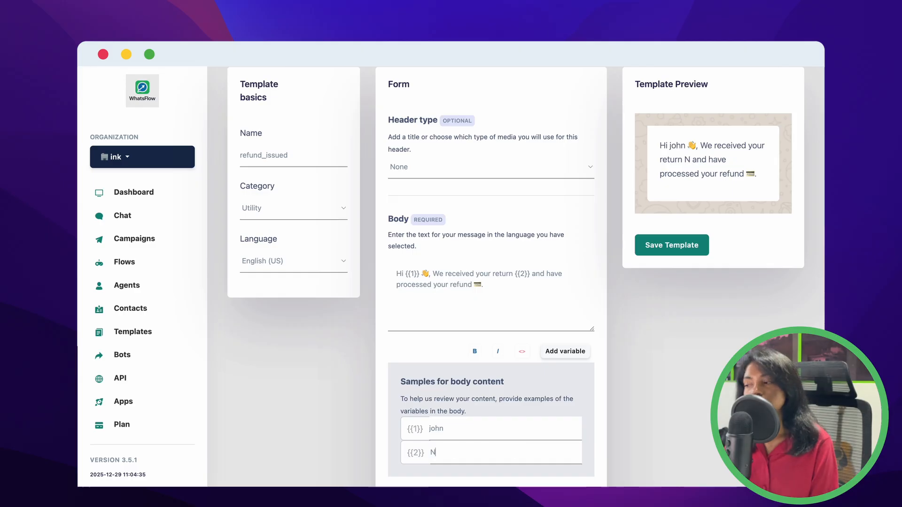
pyautogui.write('o.')
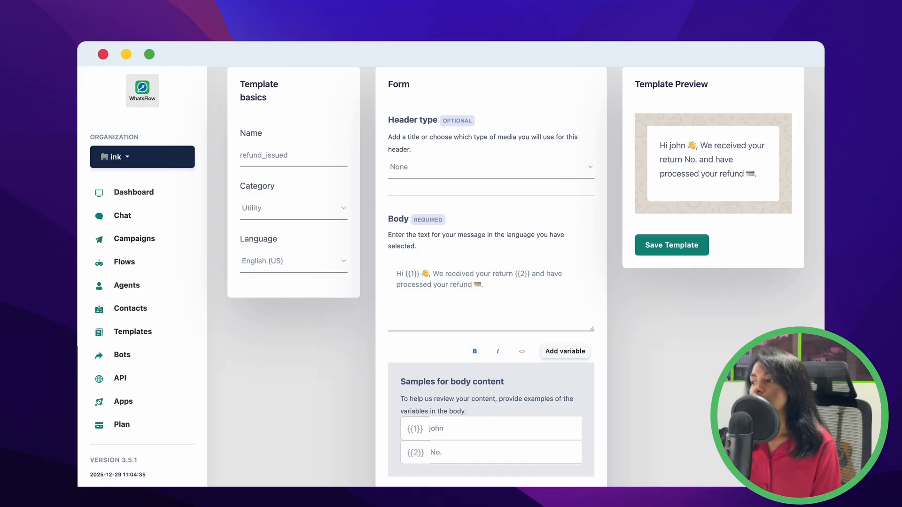
pyautogui.write('50')
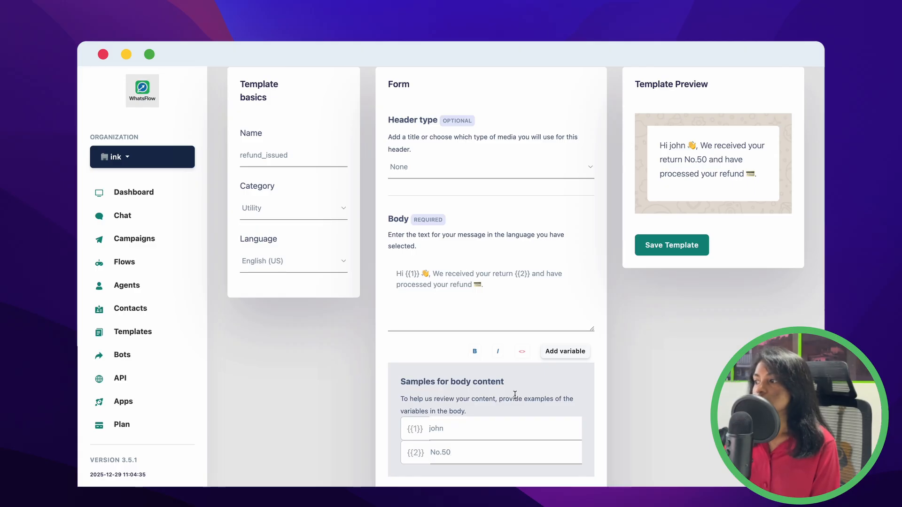
# Add the footer "Please allow 5-10 business days to receive your refund via your original payment method." and check it in the preview
pyautogui.scroll(-5, 515, 395)
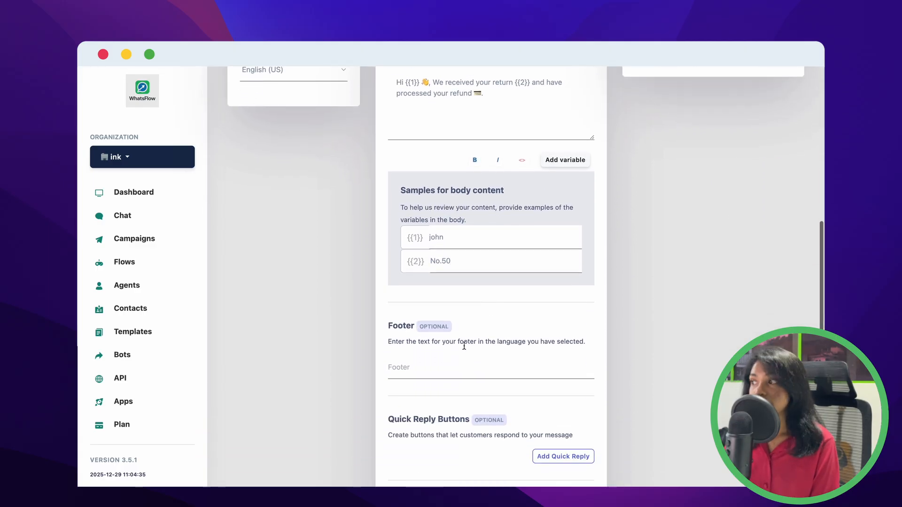
pyautogui.click(460, 369)
pyautogui.press('super+v')
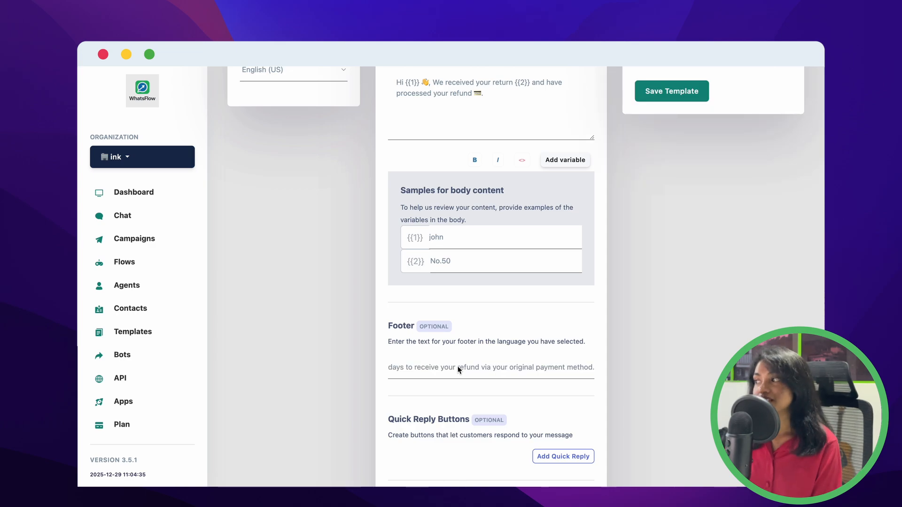
pyautogui.scroll(5, 459, 369)
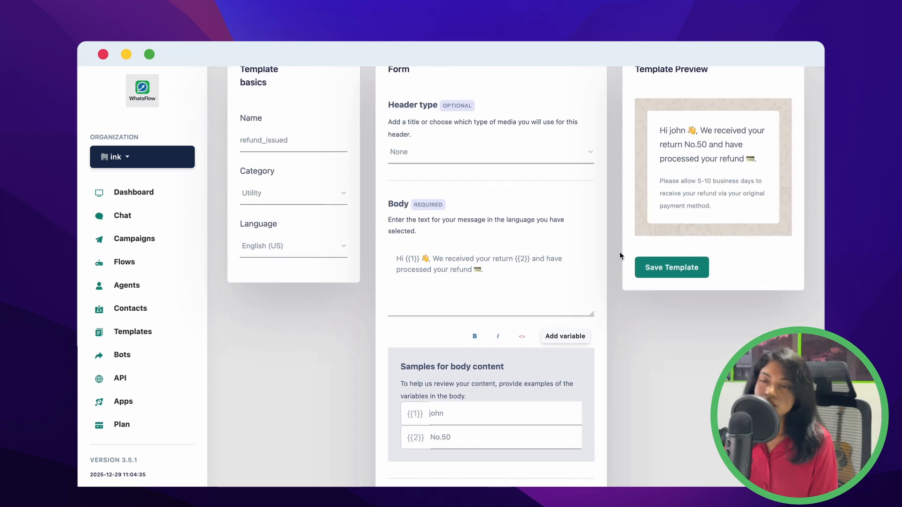
# Add a Visit website call-to-action button with the text "Visti Website" and check it in the template preview
pyautogui.scroll(-2, 549, 367)
pyautogui.scroll(-6, 549, 367)
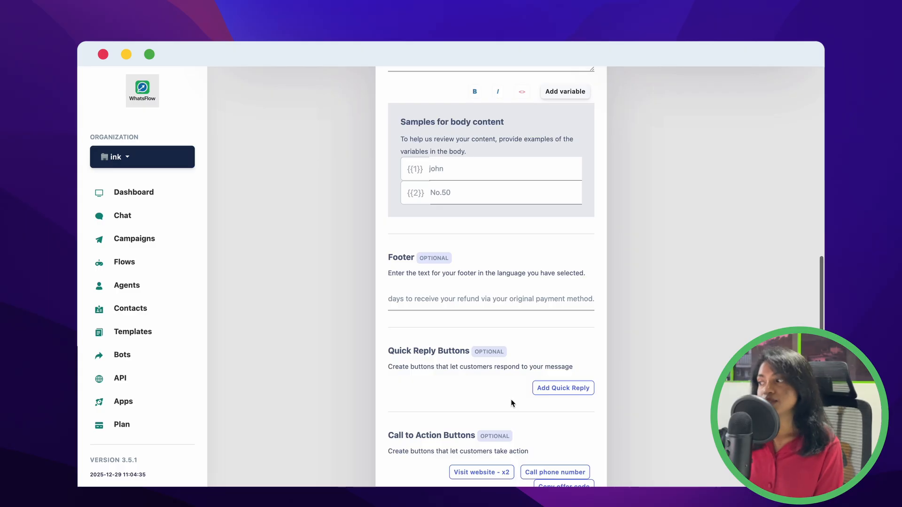
pyautogui.scroll(-1, 513, 403)
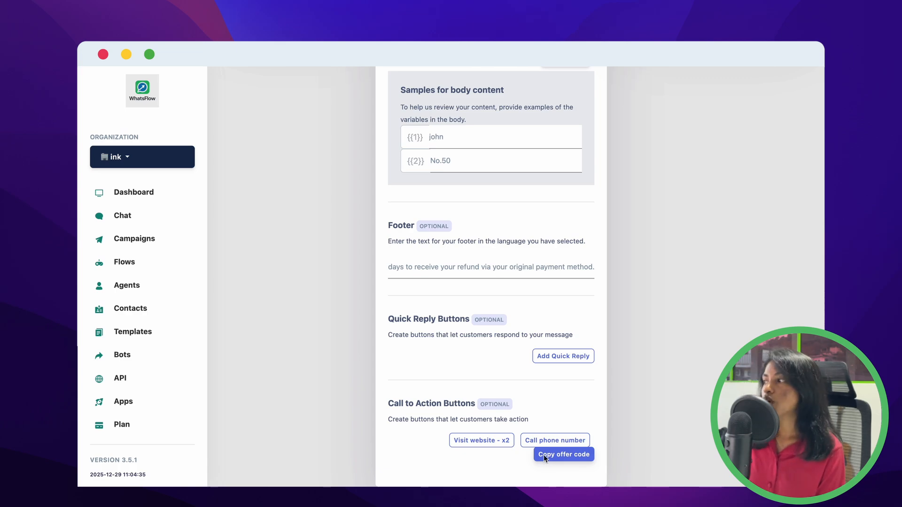
pyautogui.click(495, 441)
pyautogui.scroll(-2, 452, 462)
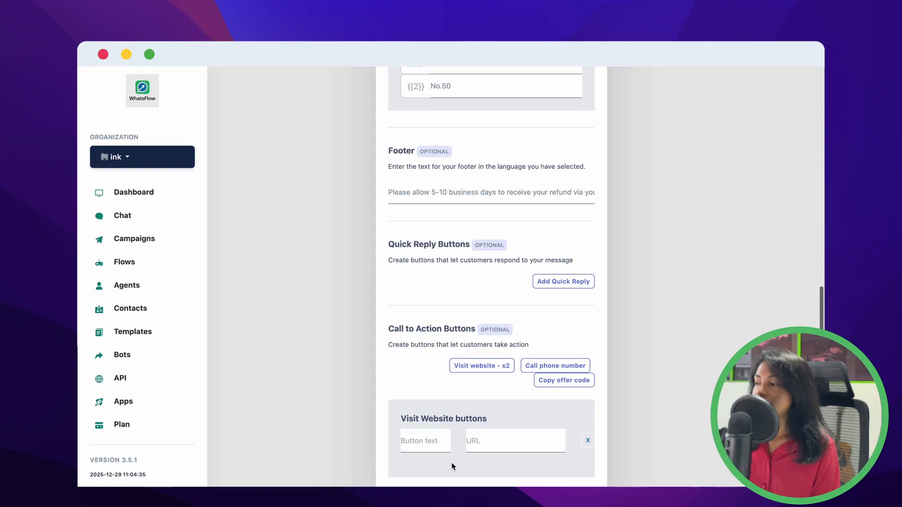
pyautogui.click(433, 437)
pyautogui.scroll(6, 569, 417)
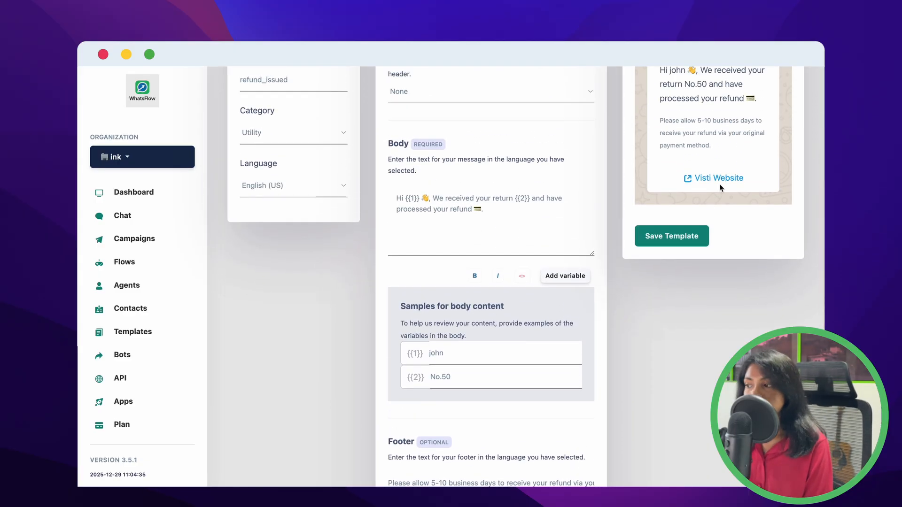
pyautogui.scroll(1, 719, 193)
pyautogui.scroll(3, 717, 206)
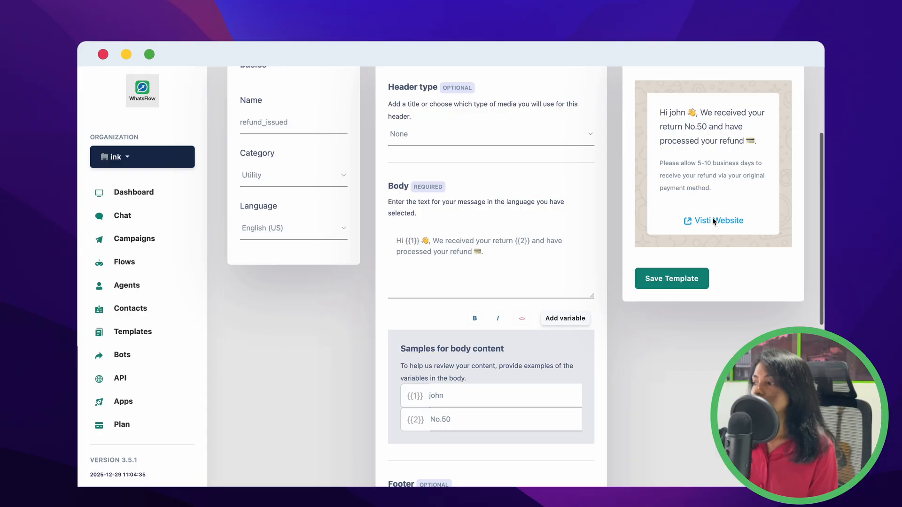
# Save the refund_issued template and check its approval status on the second page of the templates list
pyautogui.scroll(3, 713, 221)
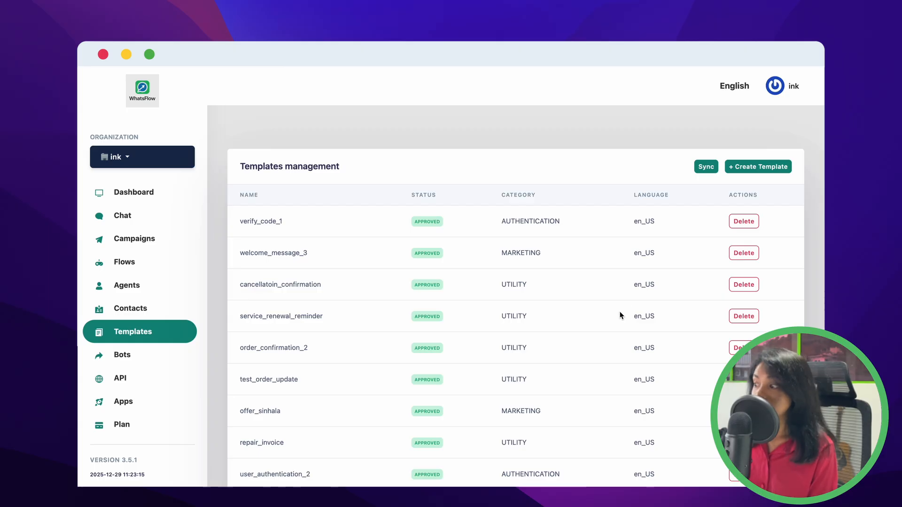
pyautogui.scroll(-3, 622, 316)
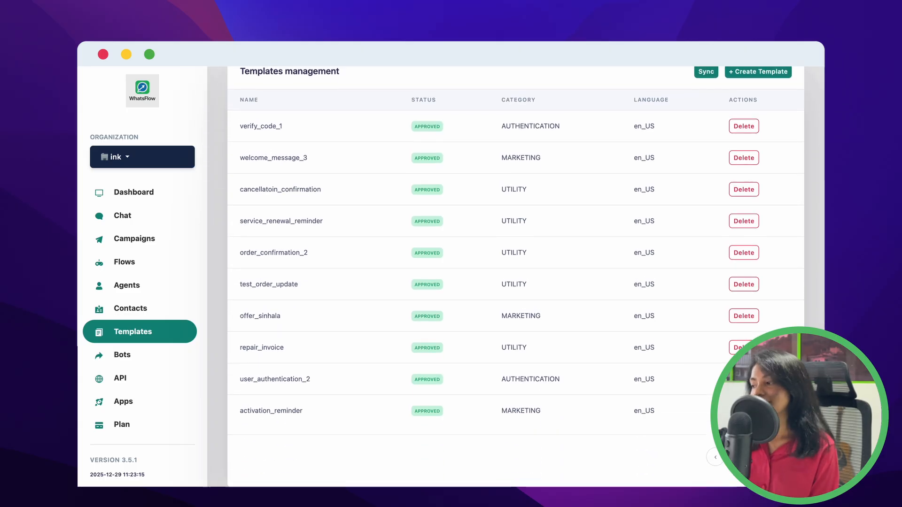
pyautogui.click(760, 457)
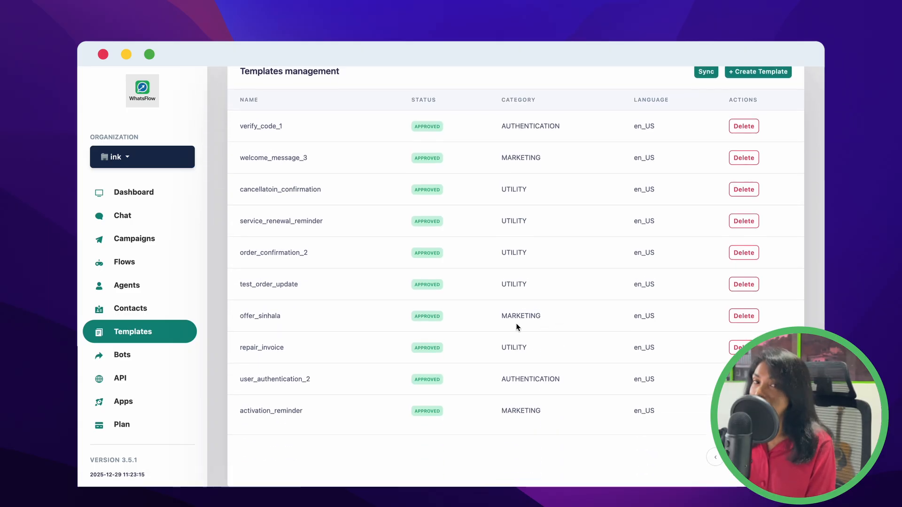
pyautogui.scroll(-2, 508, 320)
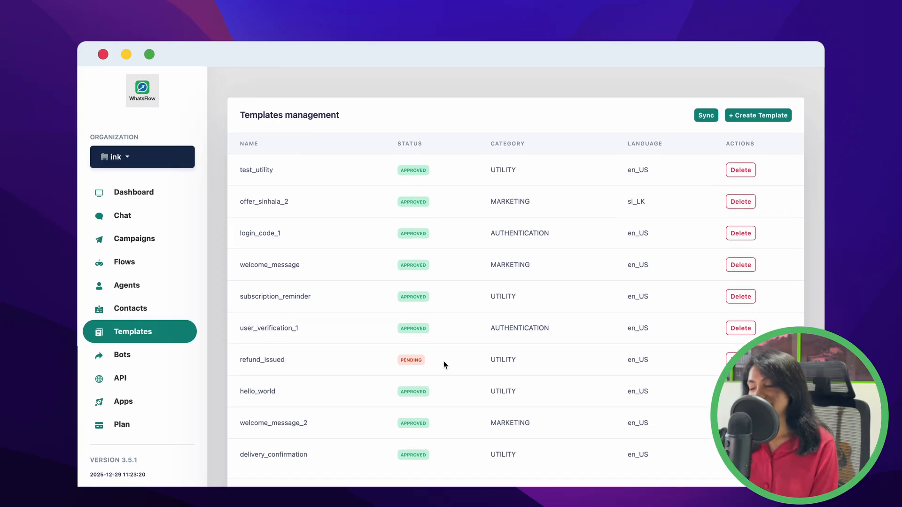
pyautogui.scroll(-1, 414, 371)
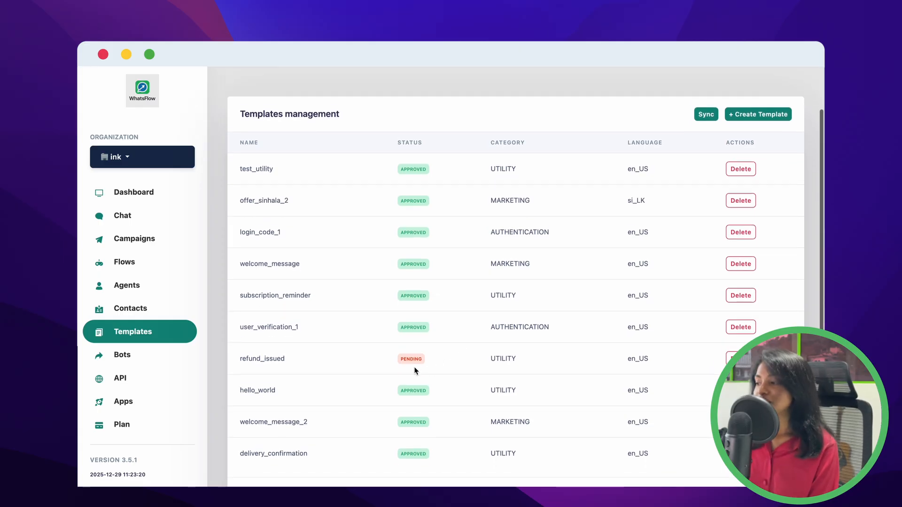
pyautogui.scroll(-2, 414, 371)
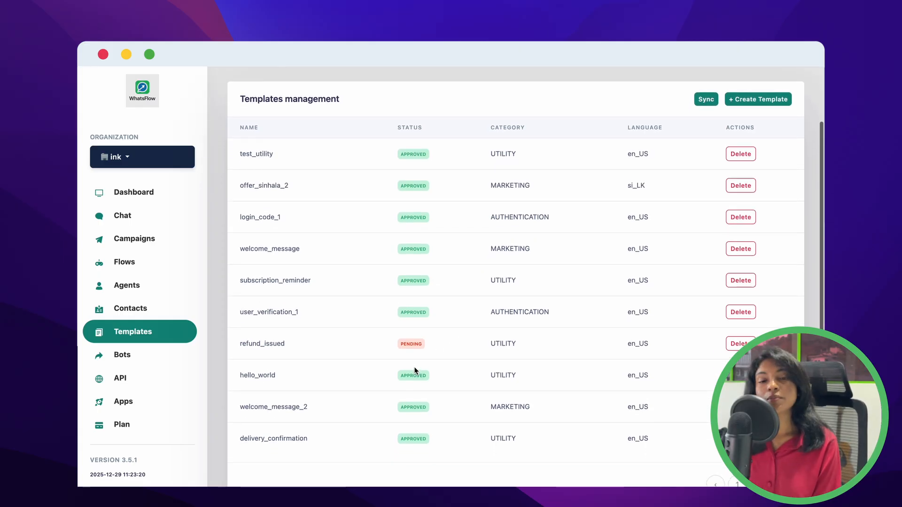
pyautogui.scroll(2, 414, 371)
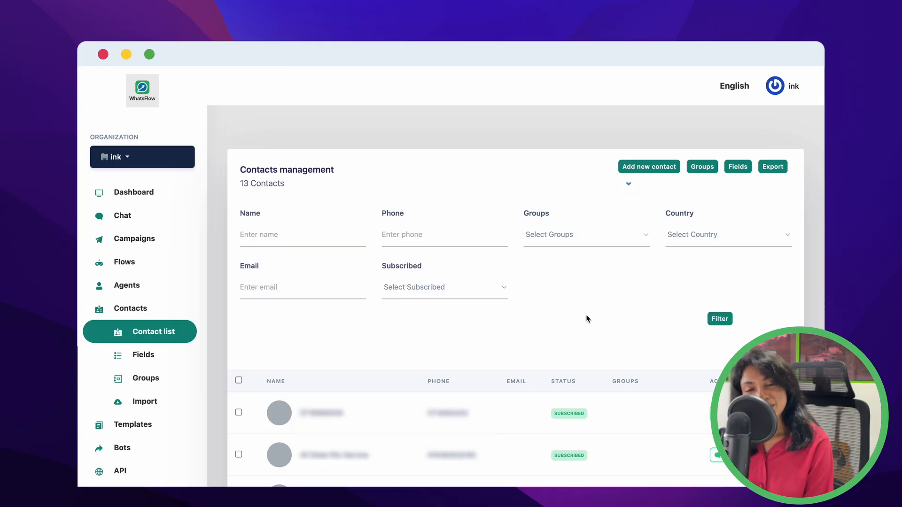
# Examine the new contact form's fields and group choices without adding a contact, and open the contact import page
pyautogui.click(644, 169)
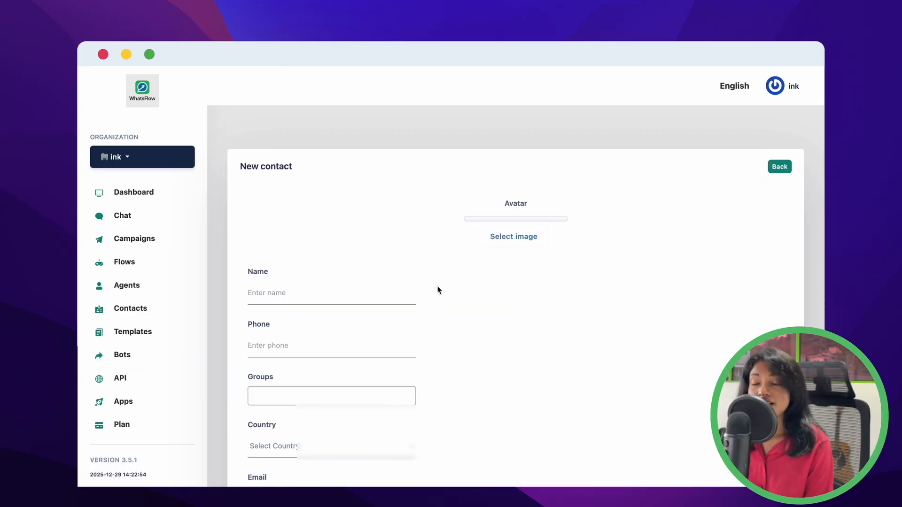
pyautogui.scroll(-1, 414, 294)
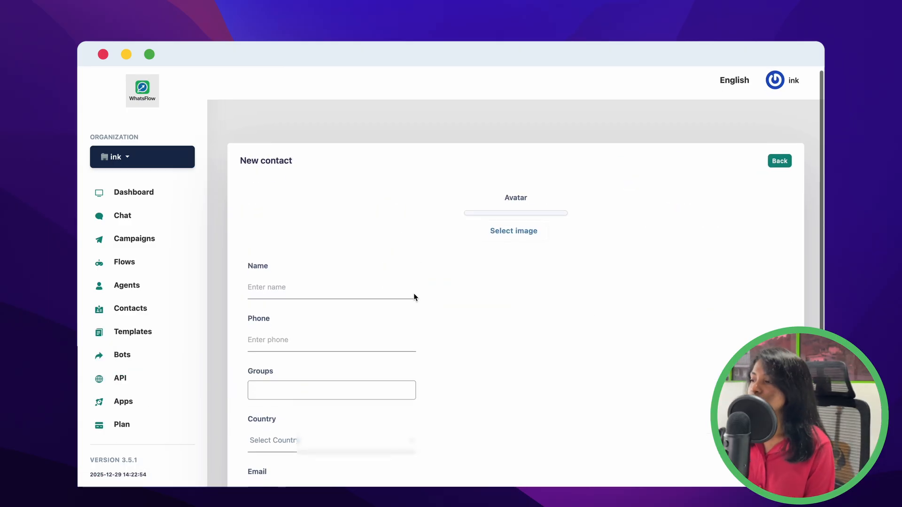
pyautogui.scroll(-2, 376, 332)
pyautogui.click(377, 331)
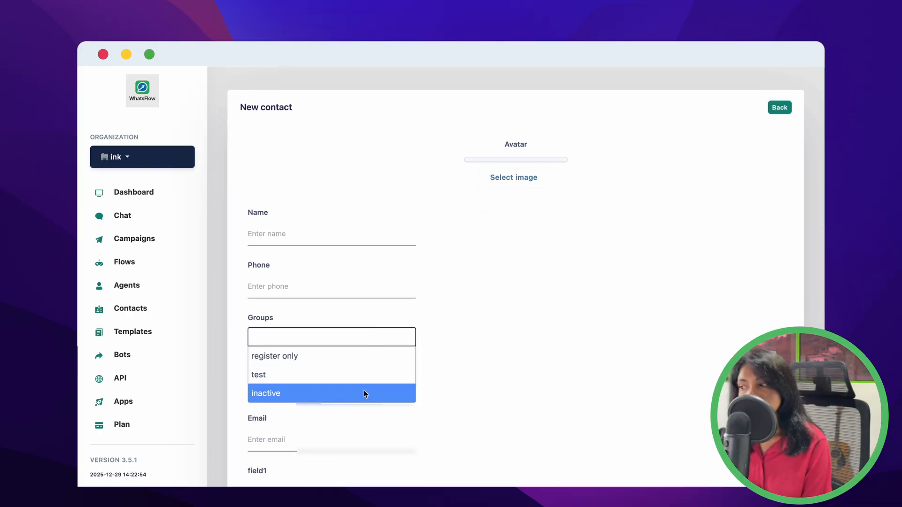
pyautogui.click(380, 337)
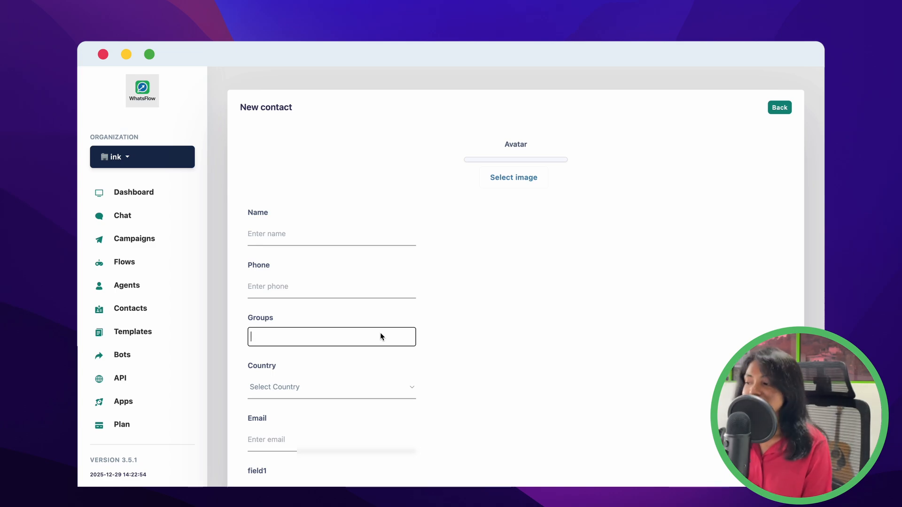
pyautogui.scroll(-1, 402, 317)
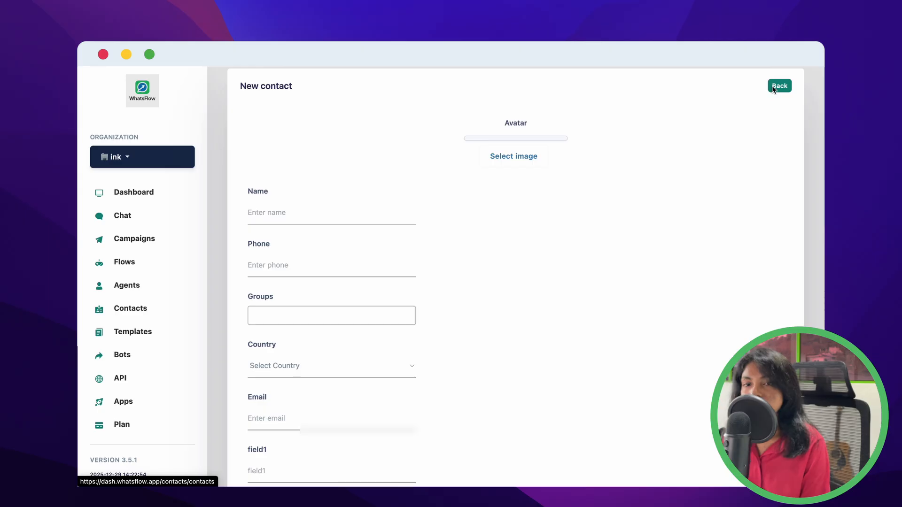
pyautogui.click(771, 85)
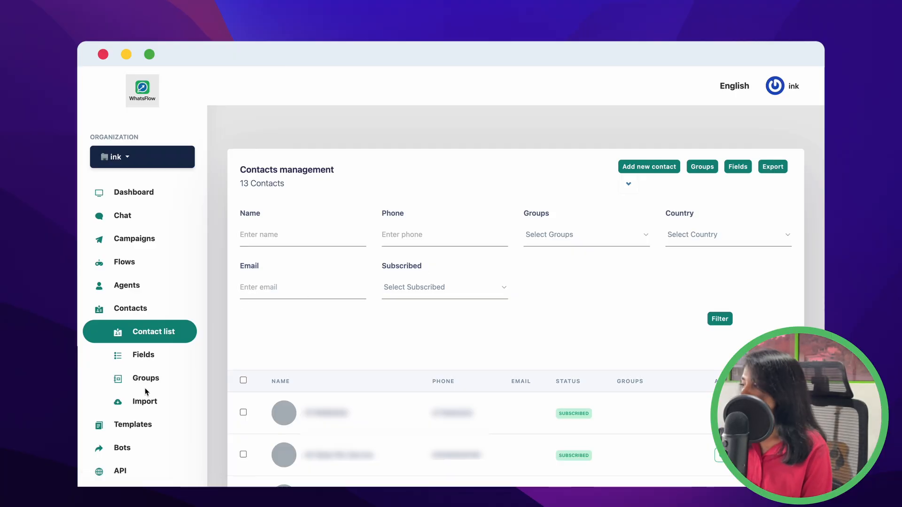
pyautogui.click(145, 403)
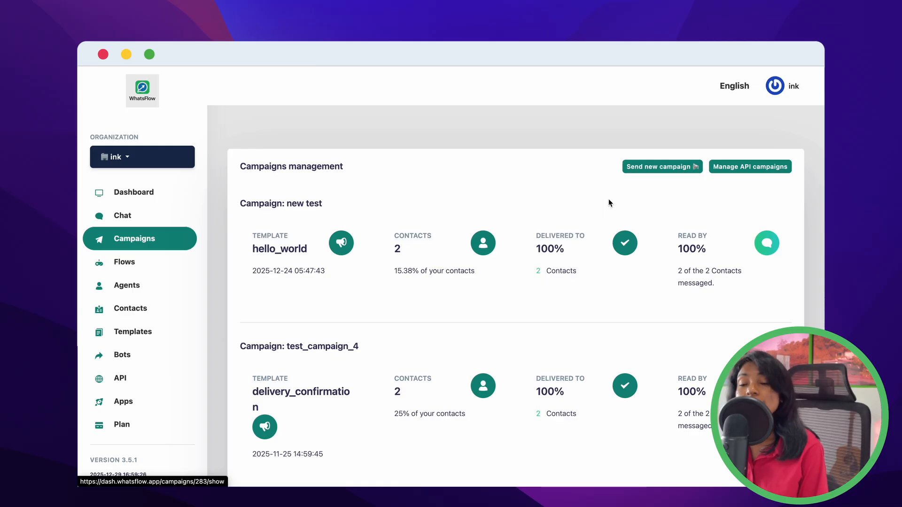
# Start a new campaign named test_campaign_5 using the delivery_confirmation - en_US template
pyautogui.click(638, 168)
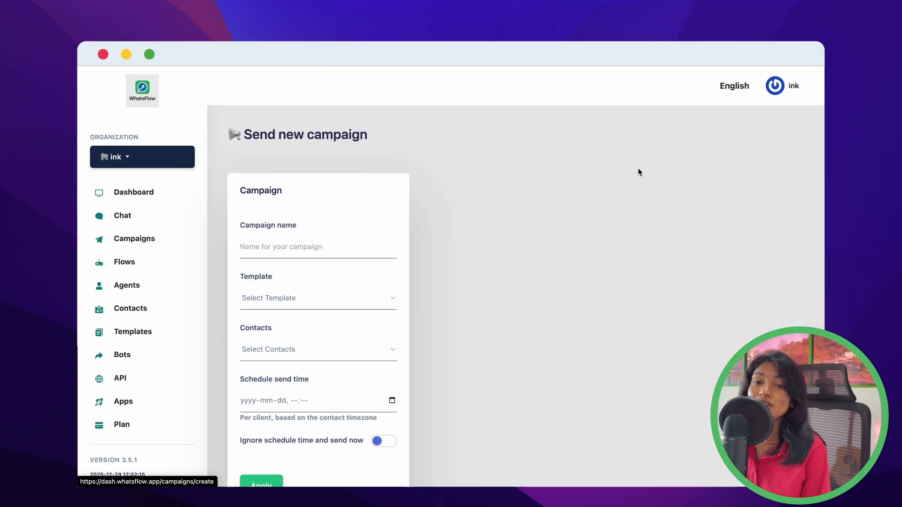
pyautogui.click(316, 257)
pyautogui.write('test_campaign_5')
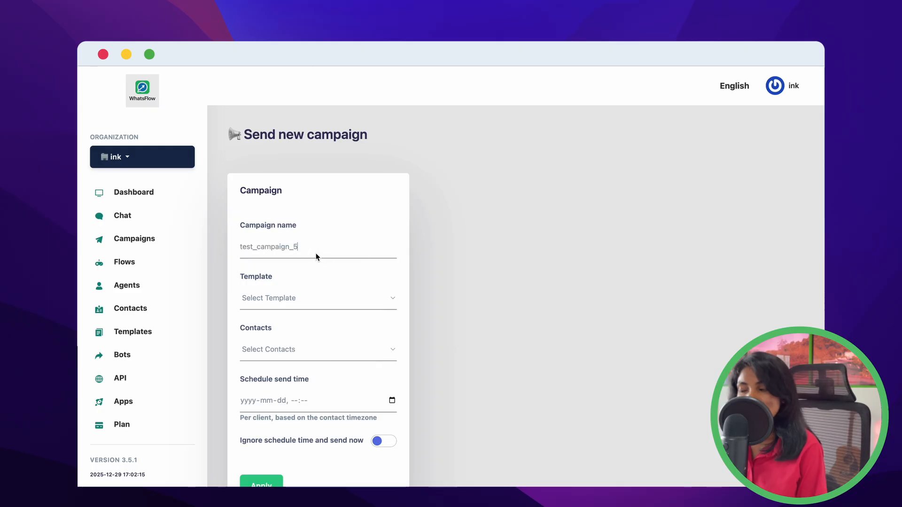
pyautogui.click(299, 298)
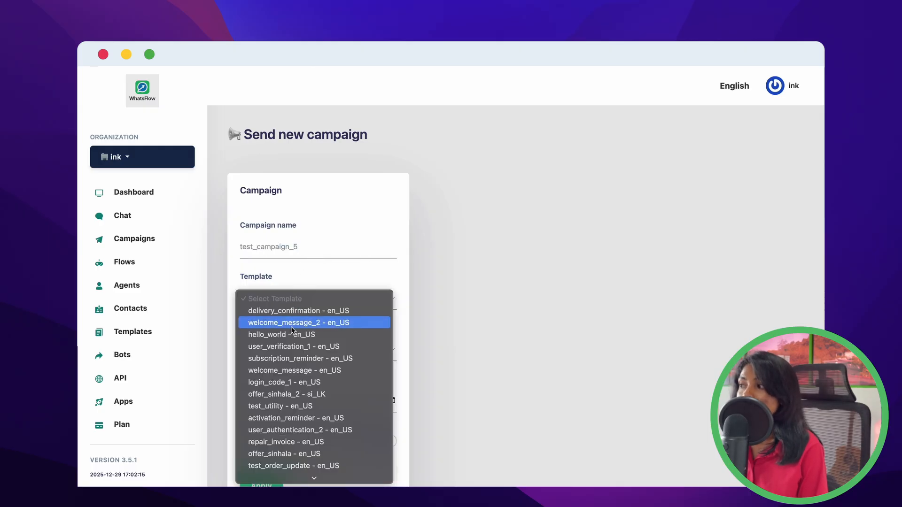
pyautogui.scroll(-3, 292, 367)
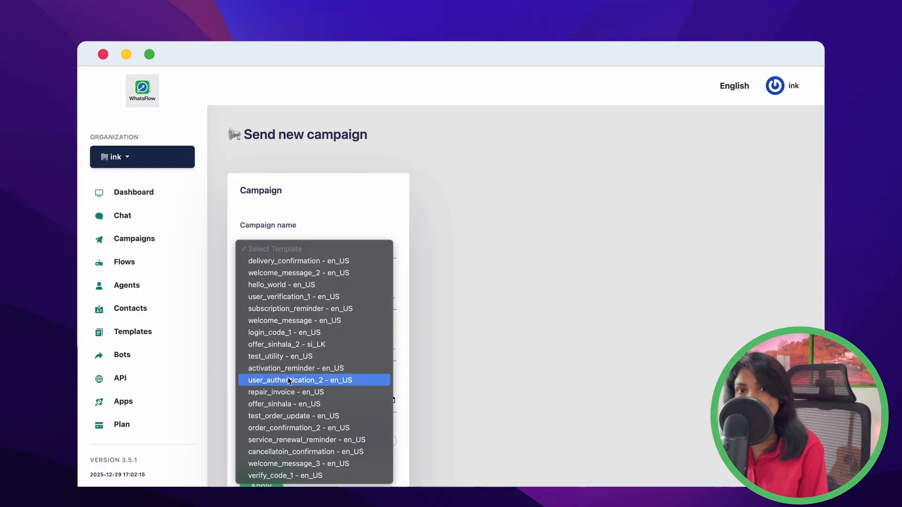
pyautogui.click(293, 262)
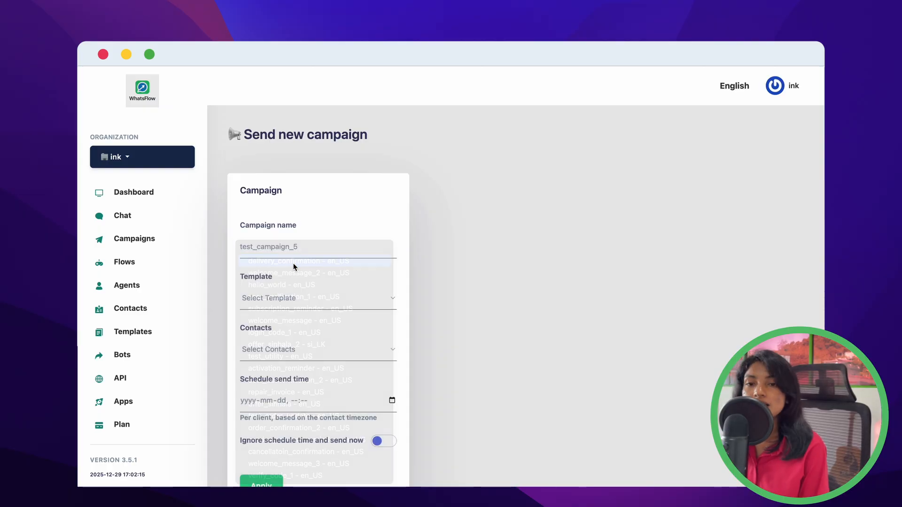
# Target the test contact group, set the campaign to ignore the schedule time and send now, and apply the settings
pyautogui.click(291, 348)
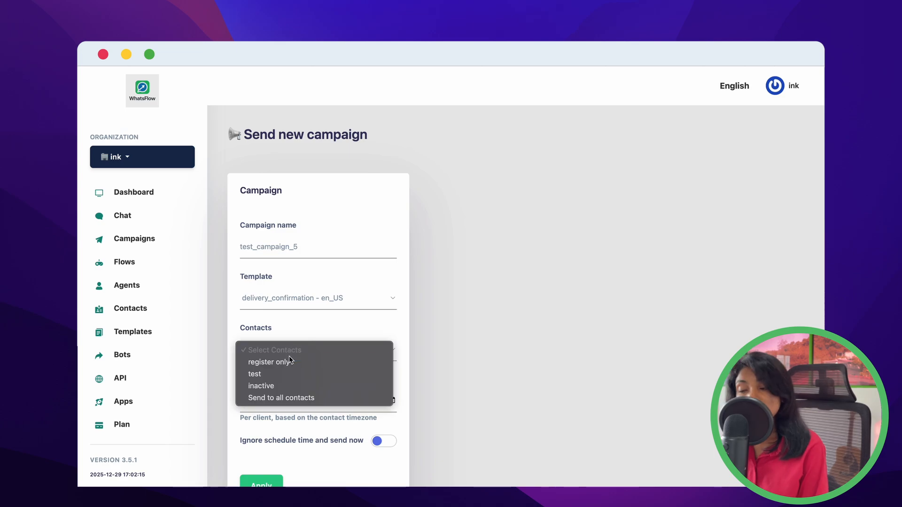
pyautogui.click(291, 374)
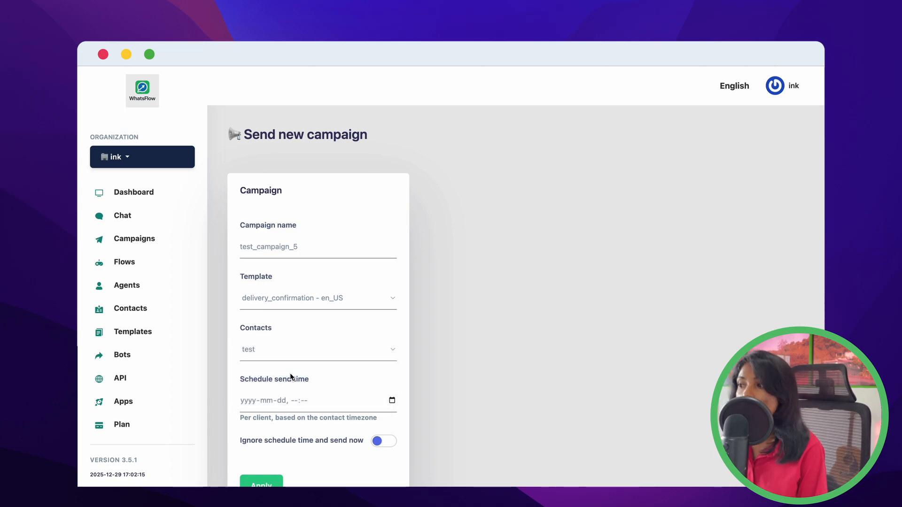
pyautogui.scroll(-2, 292, 376)
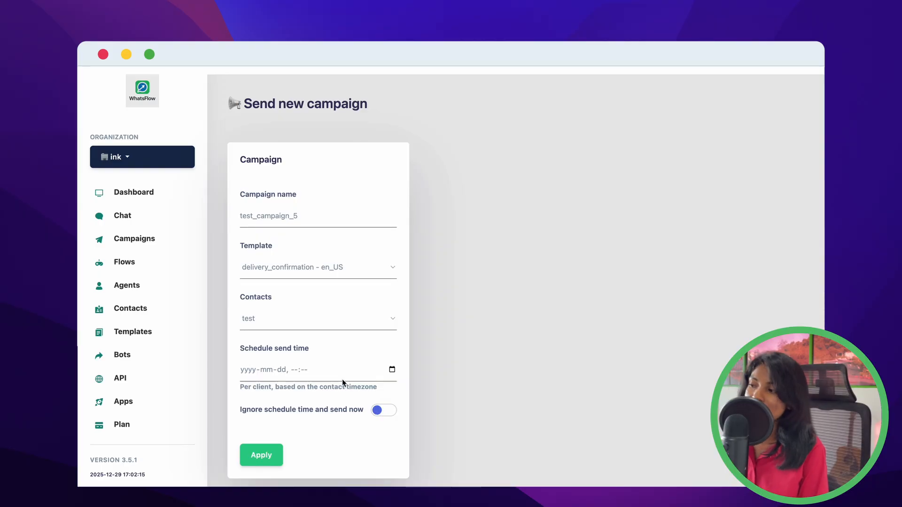
pyautogui.click(388, 412)
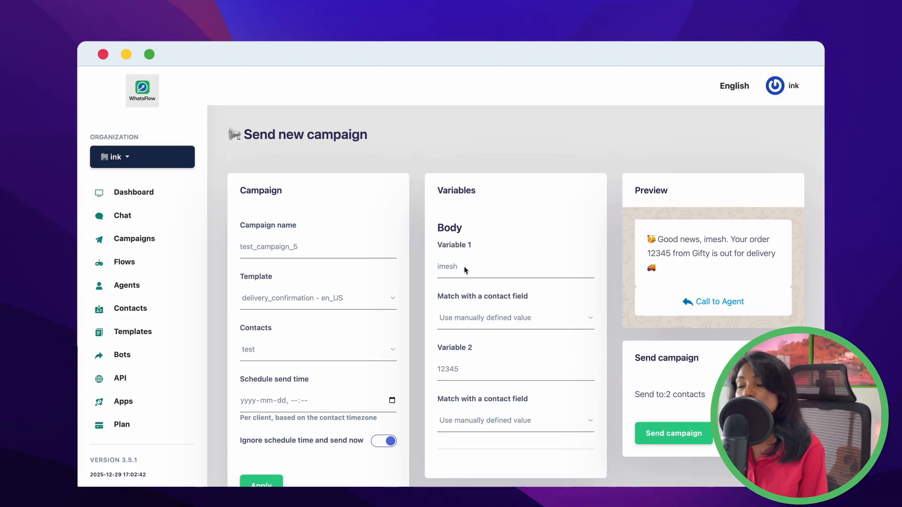
# Match body Variable 1 with the Contact name field, keep Variable 2 manually defined, and send the campaign
pyautogui.click(483, 318)
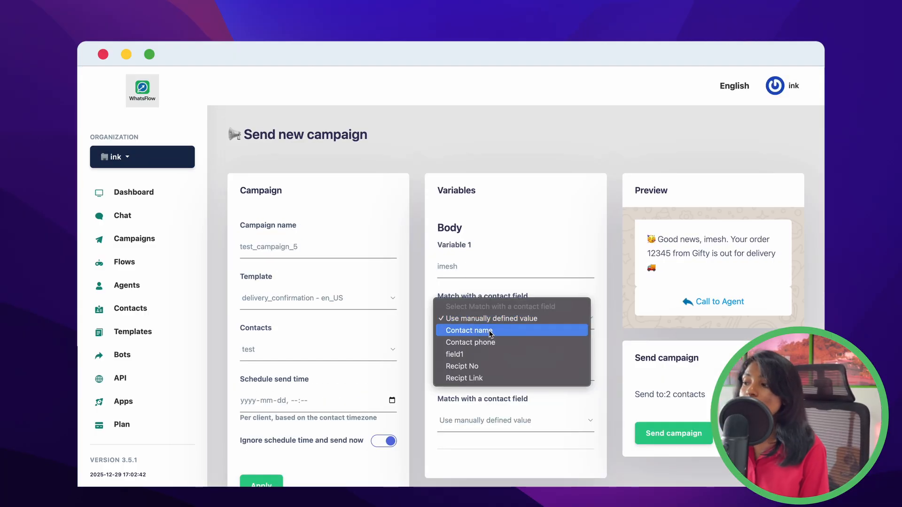
pyautogui.click(490, 332)
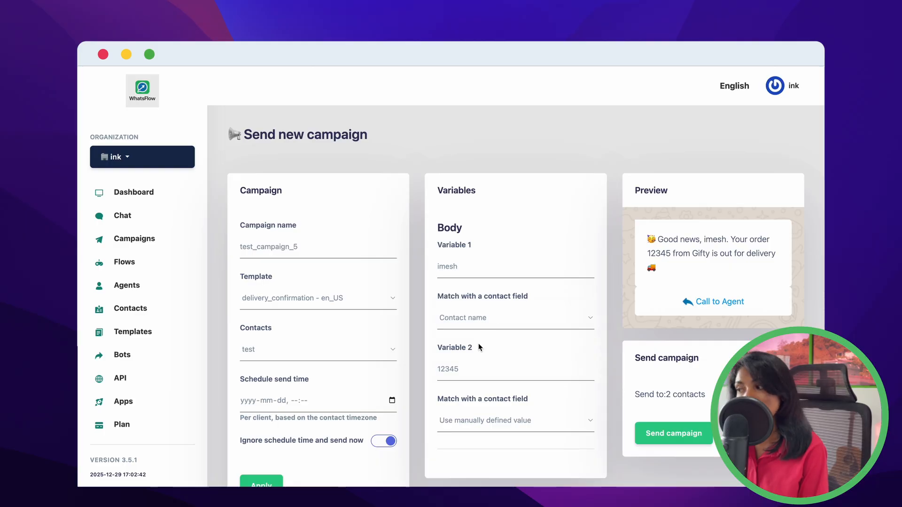
pyautogui.click(470, 371)
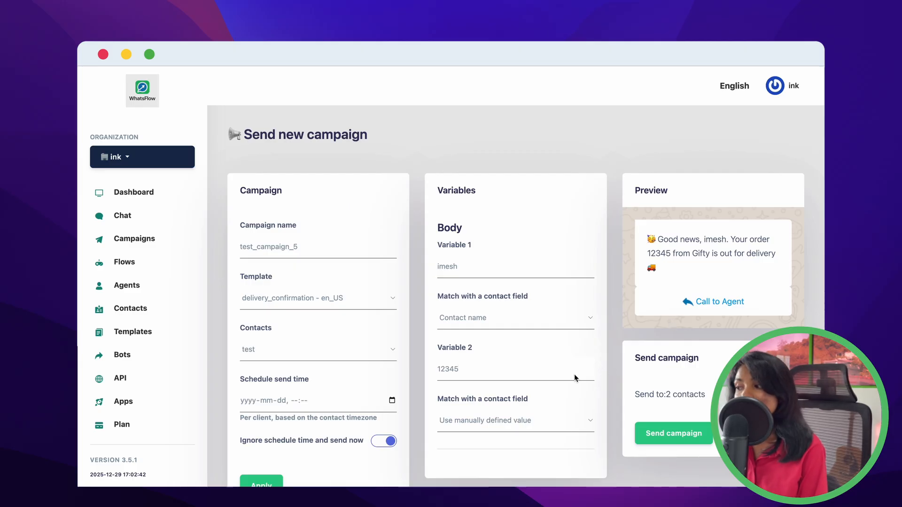
pyautogui.click(656, 431)
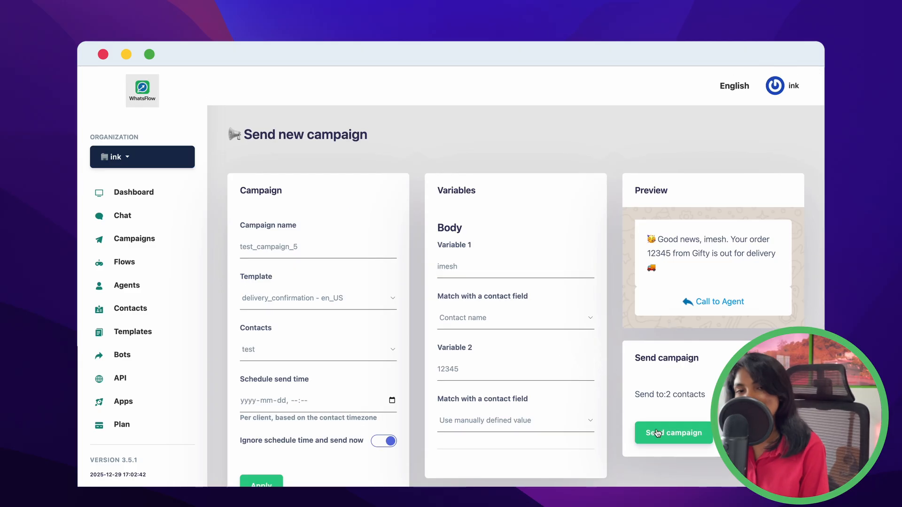